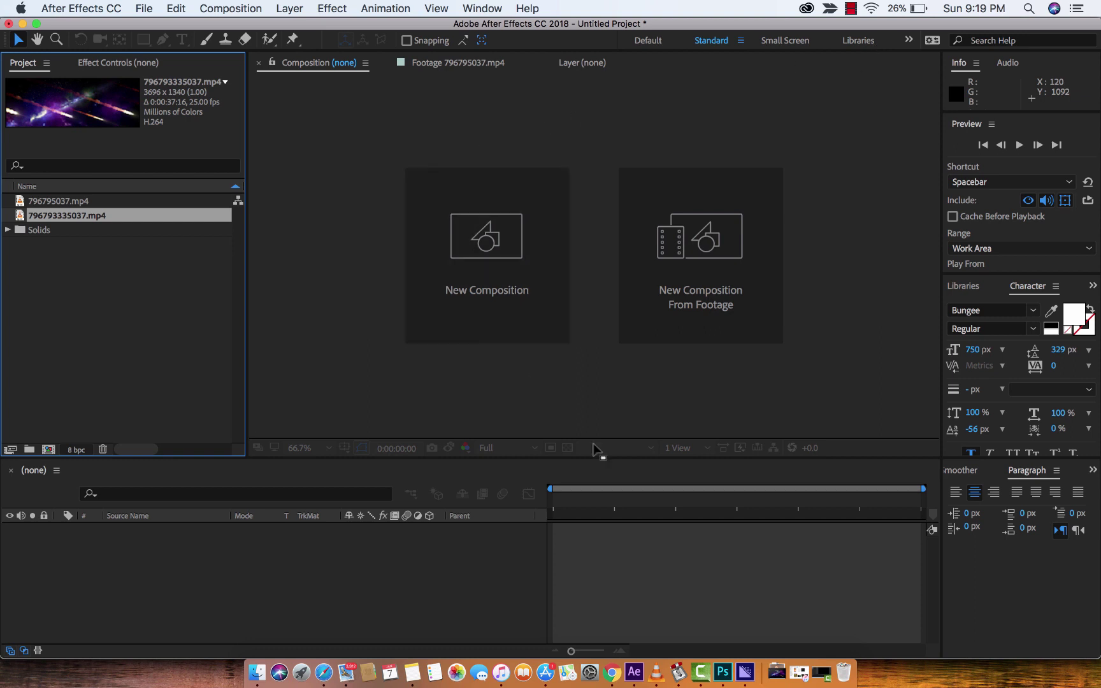
Play the CURTIS example video in VLC and pause it at 00:29 on the space-textured title.
click(657, 675)
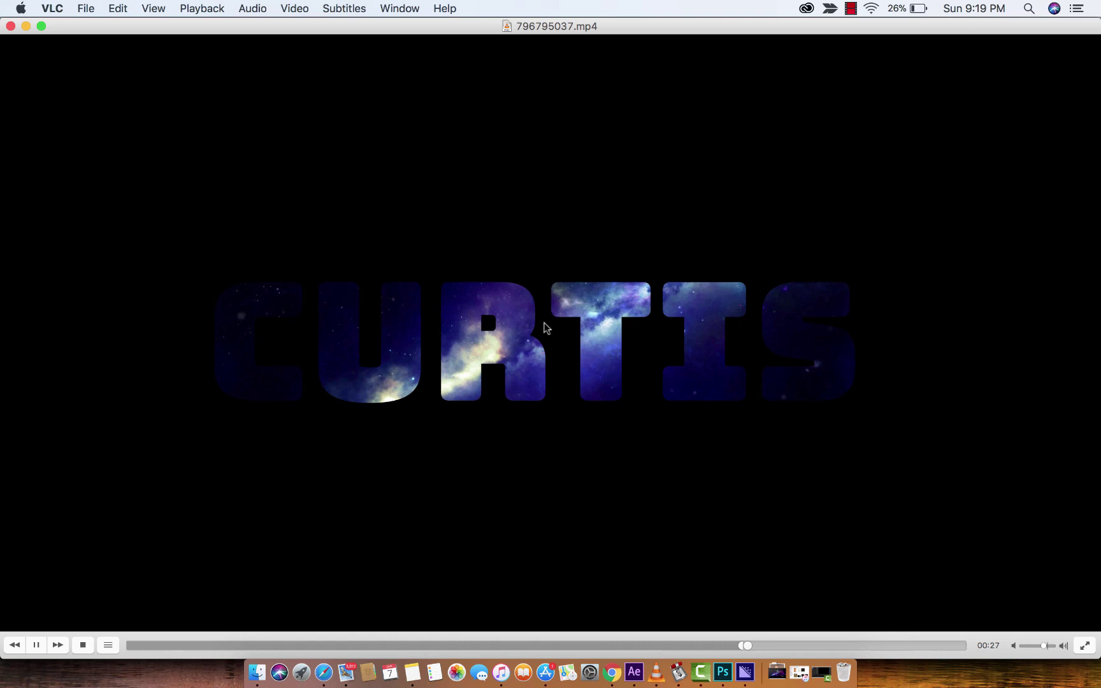
key(space)
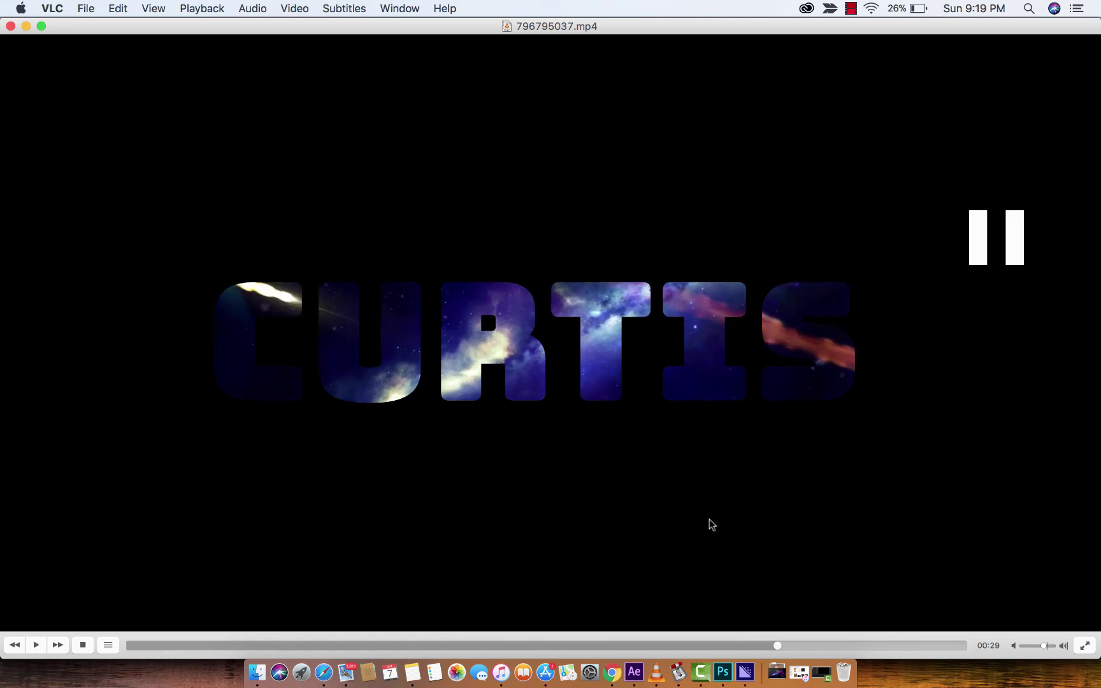
Bring After Effects back to the front, showing the project with the meteor-shower clips.
click(640, 674)
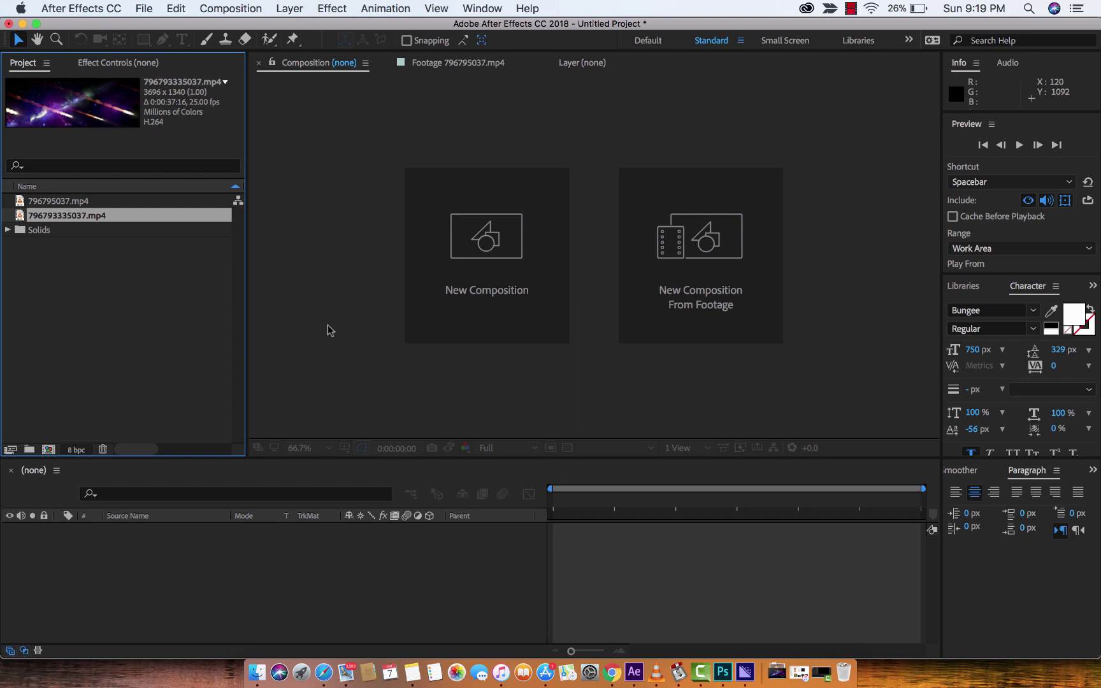
right_click(86, 216)
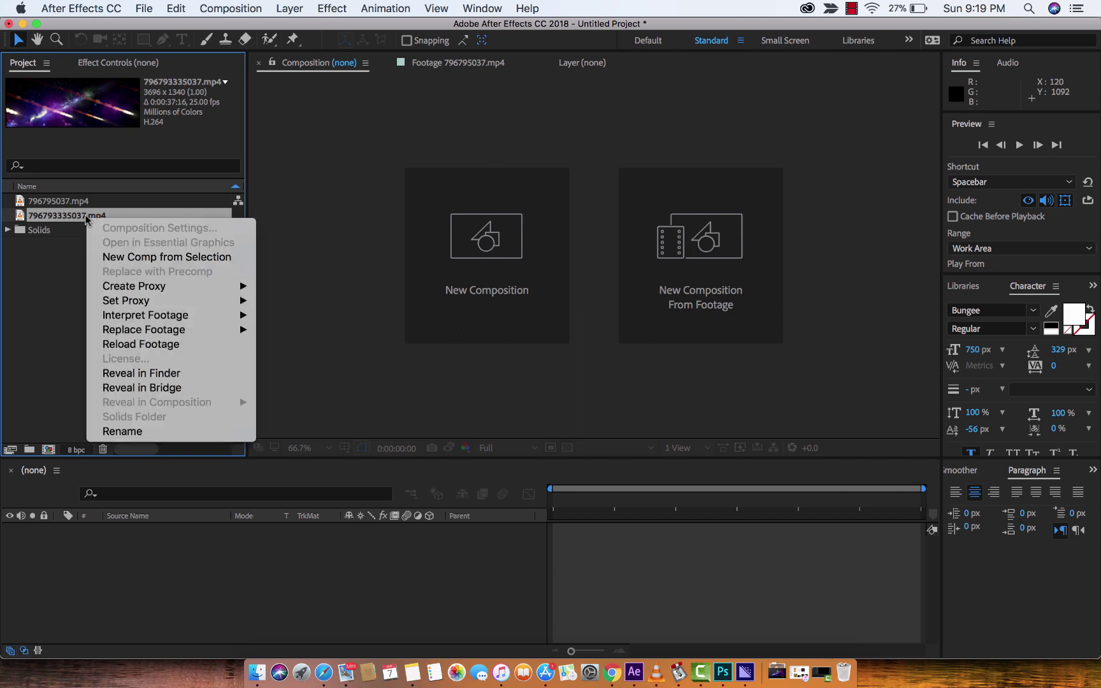
click(124, 258)
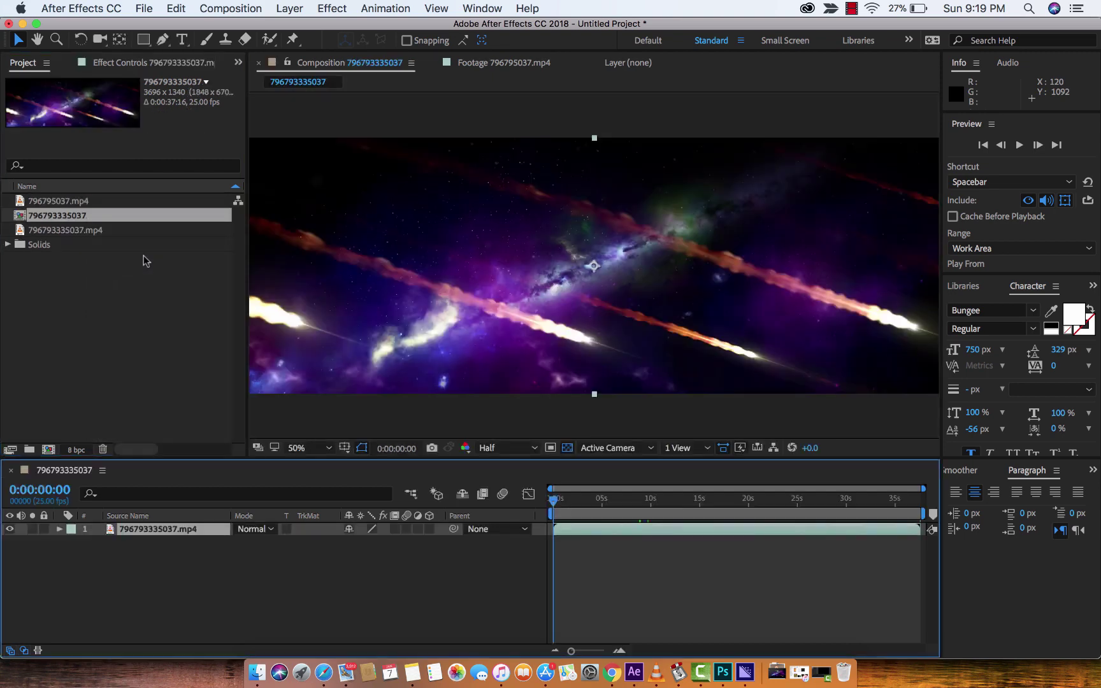
mouse_move(554, 501)
mouse_down()
mouse_move(648, 500)
mouse_move(552, 502)
mouse_up()
Add a white METEOR text layer and drag it right and down until fully visible.
click(182, 39)
click(336, 280)
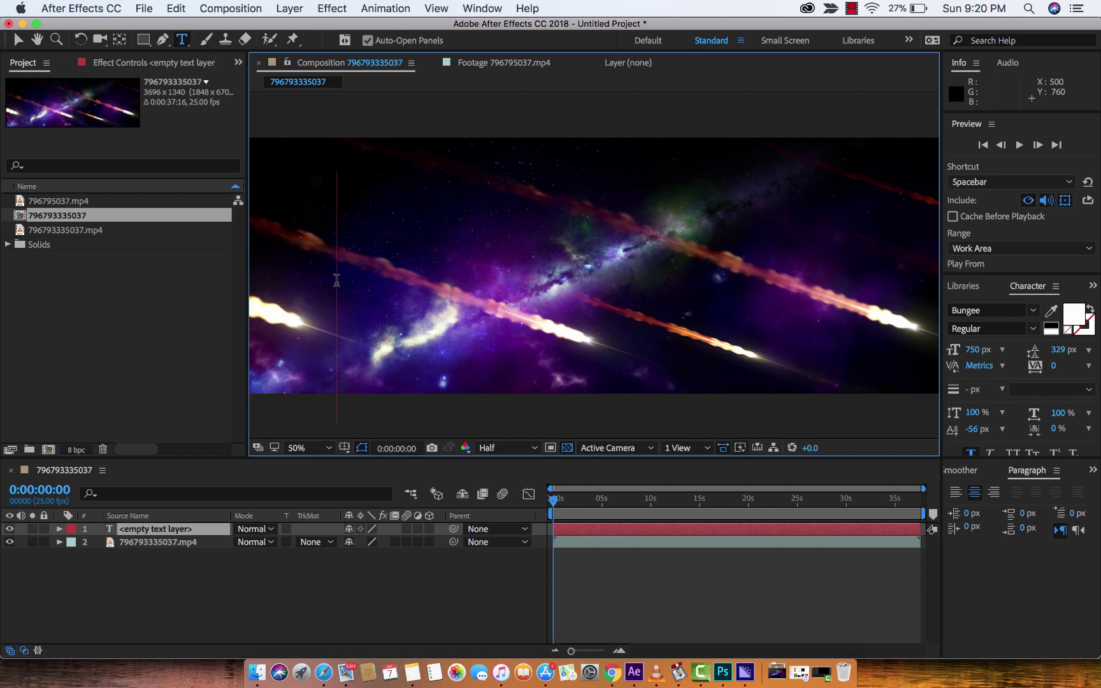
text(METEOR)
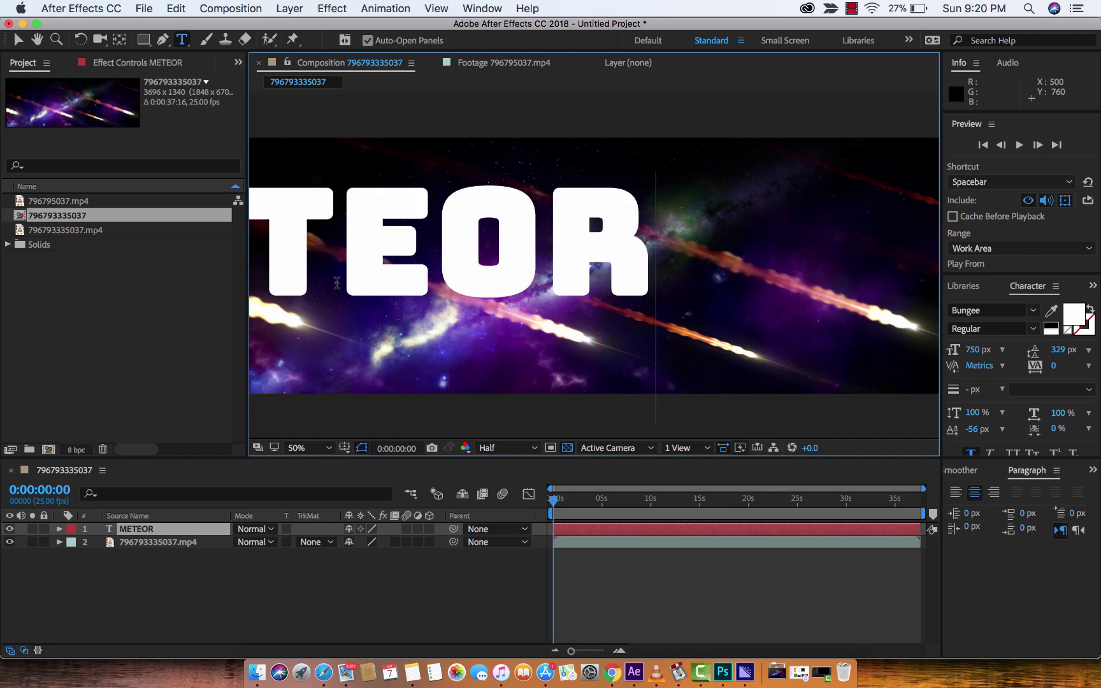
click(18, 40)
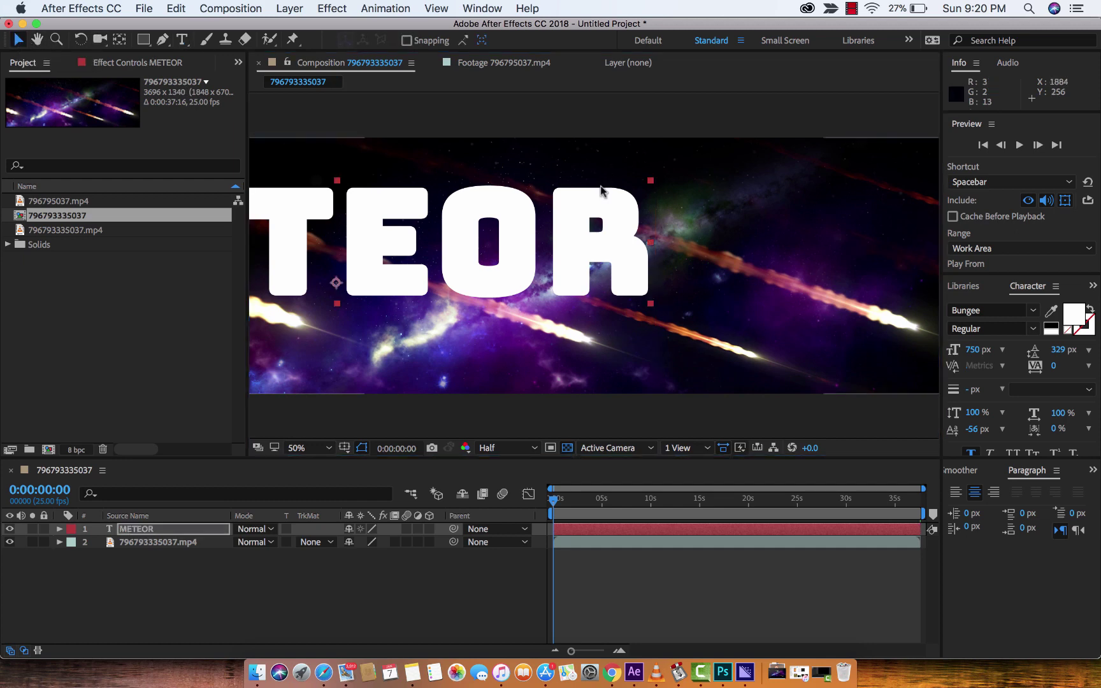
drag(523, 228, 813, 270)
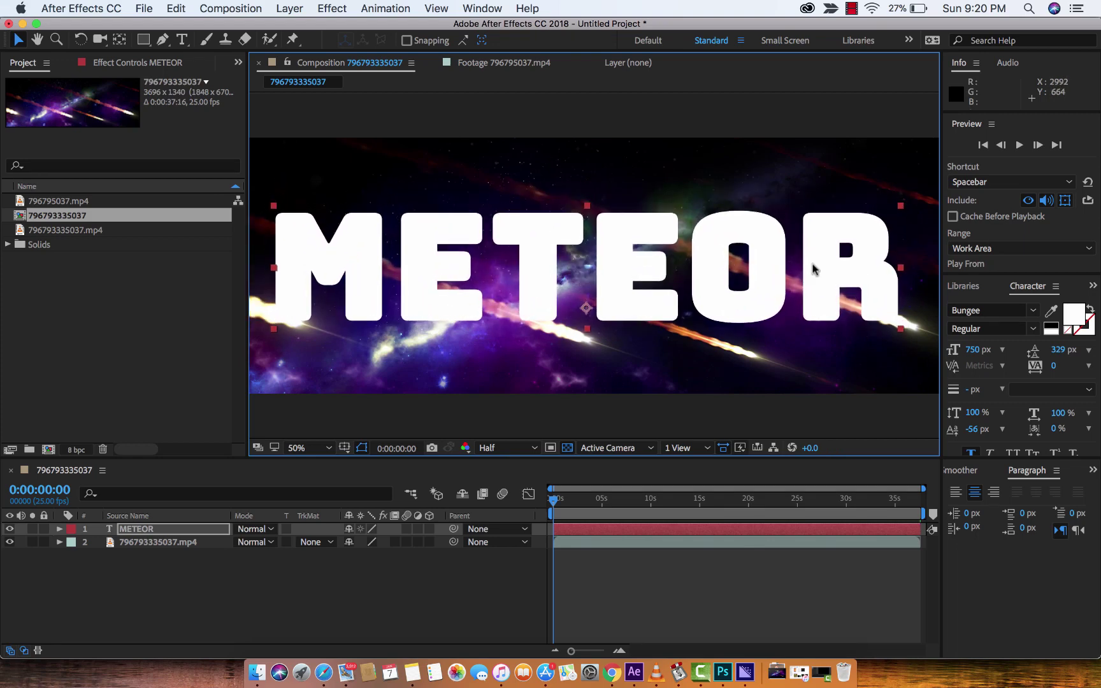
right_click(256, 522)
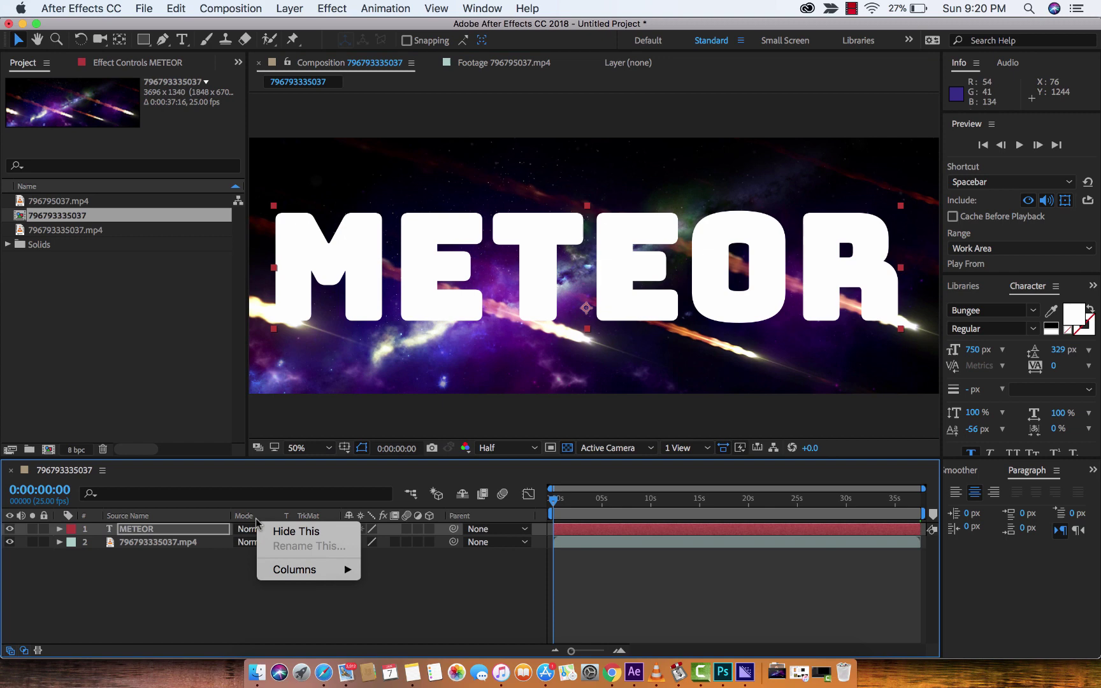
mouse_move(278, 570)
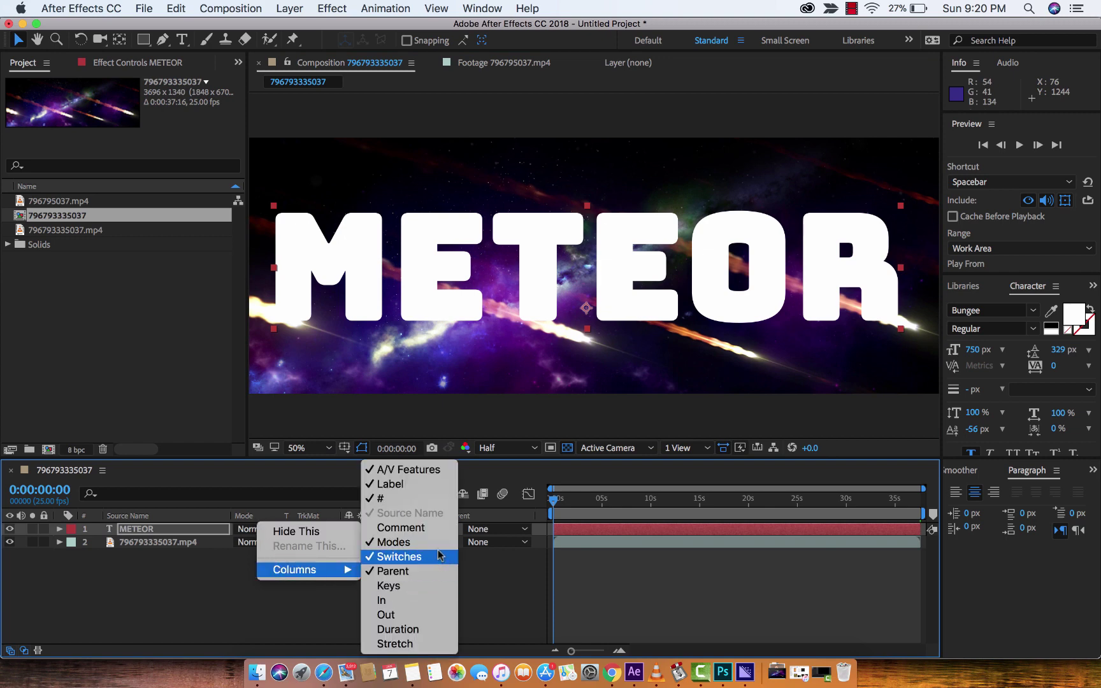
click(287, 7)
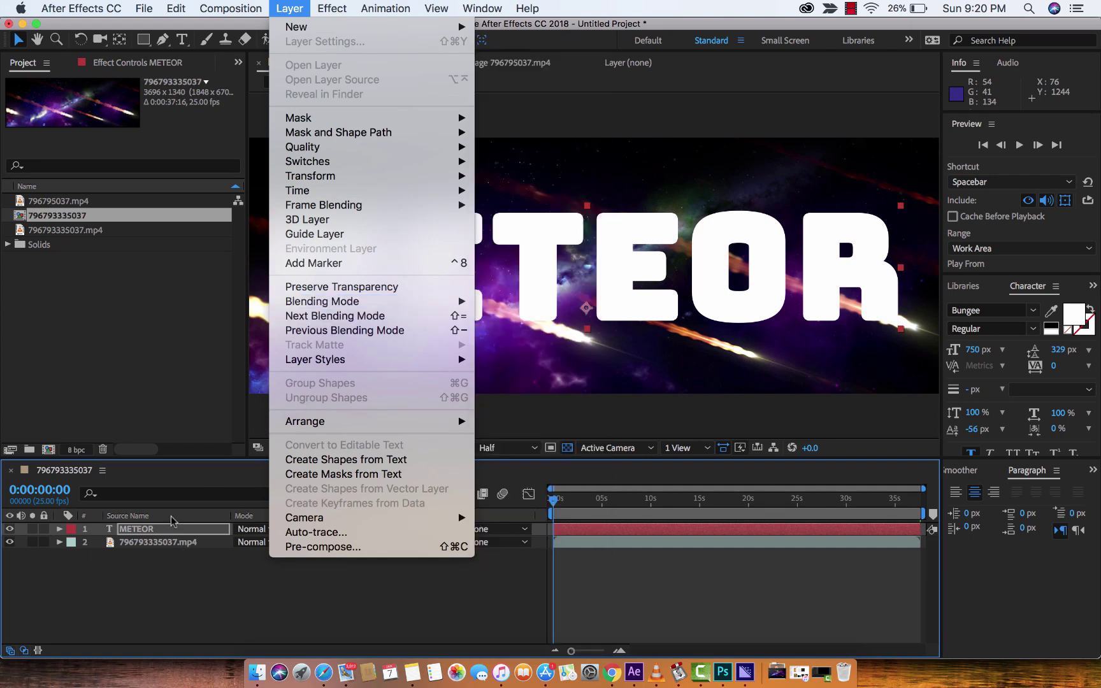
click(198, 476)
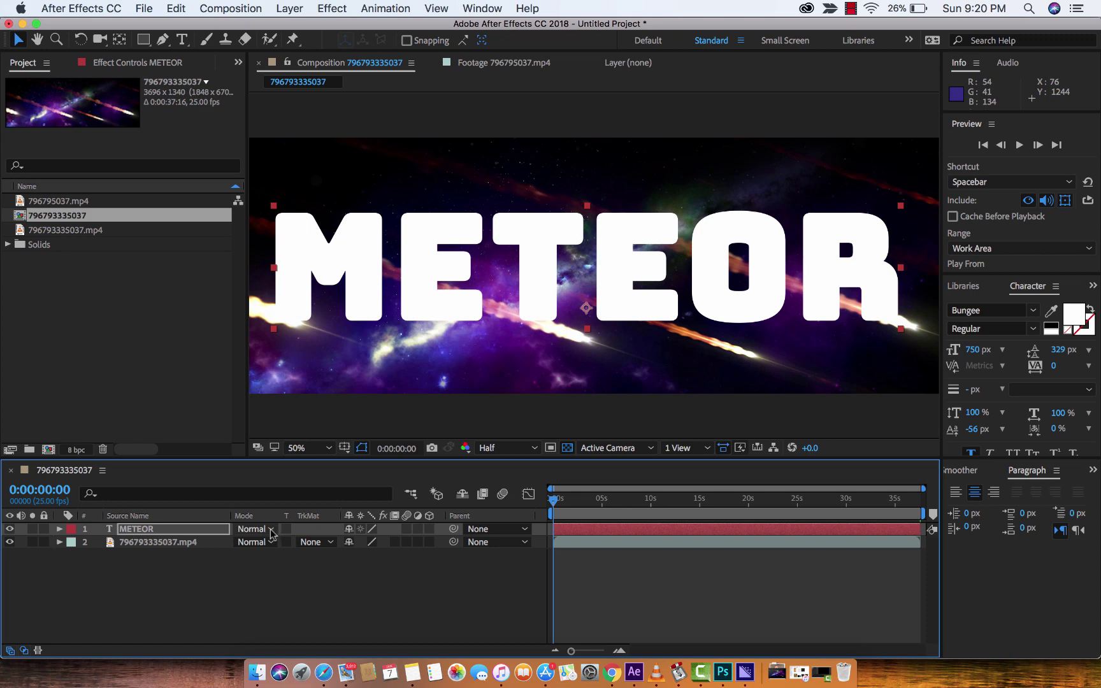
Set the METEOR layer's mode to Stencil Alpha and preview the result in a maximized viewer.
click(273, 533)
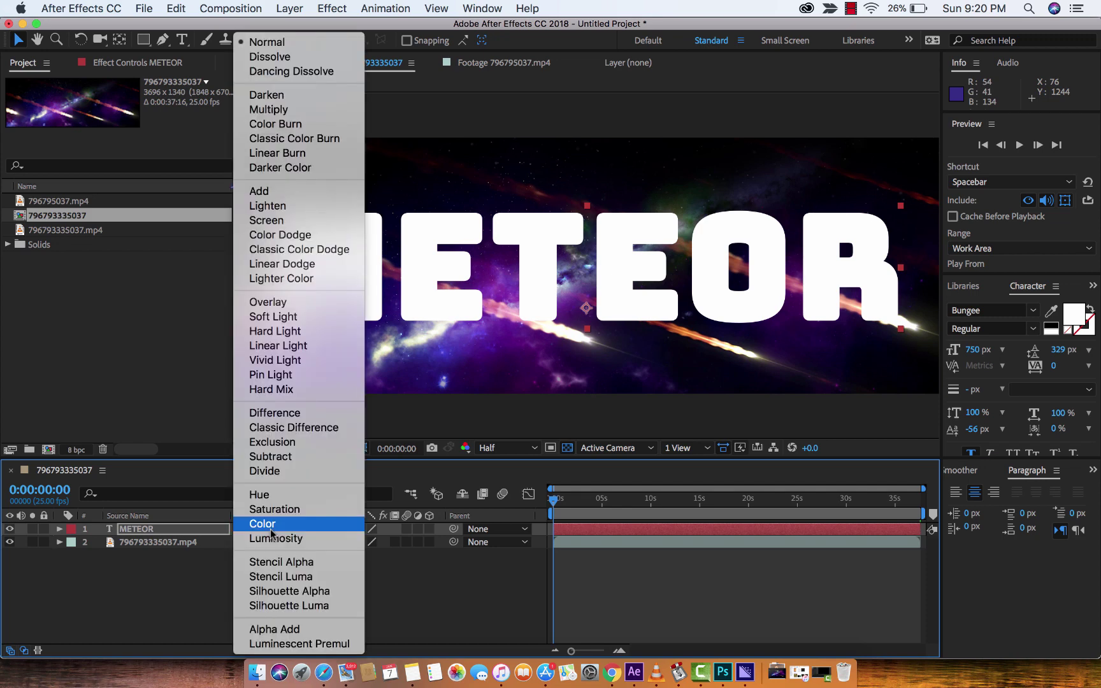
click(283, 563)
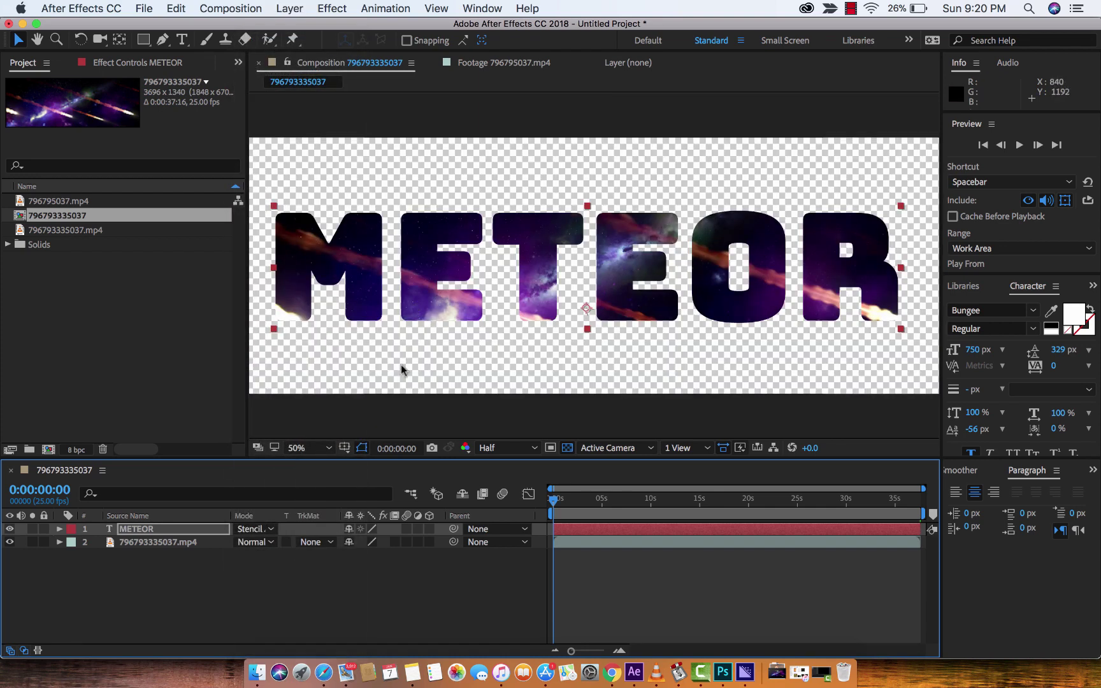
click(400, 365)
mouse_move(618, 500)
mouse_down()
mouse_move(567, 504)
mouse_move(606, 507)
mouse_up()
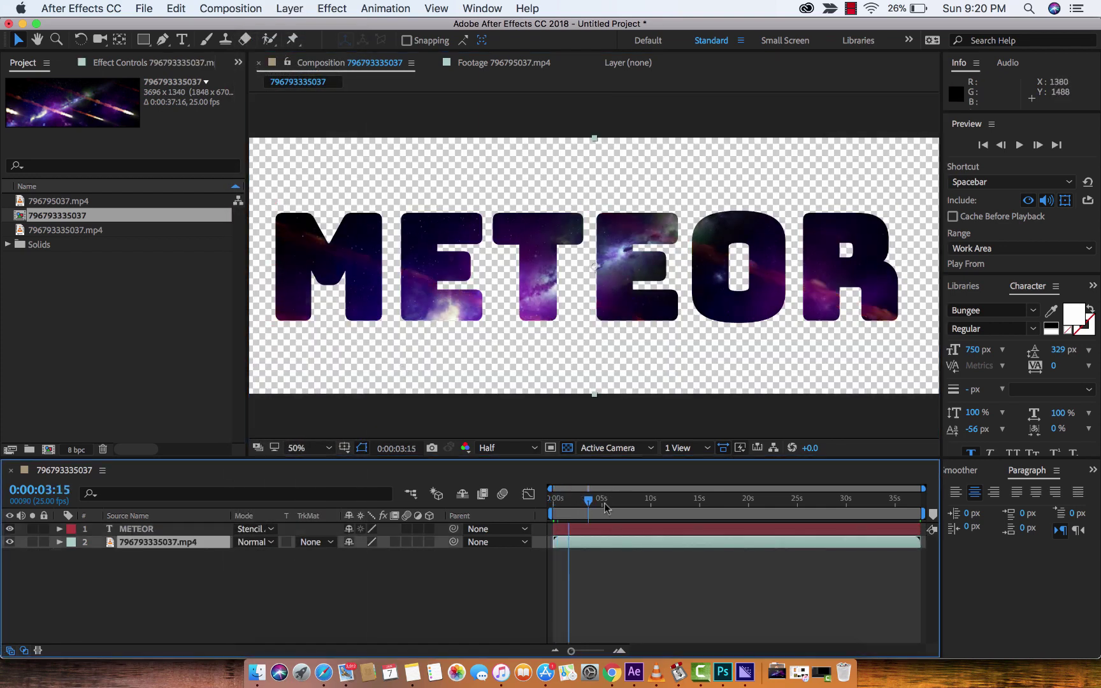
key(space)
key(grave)
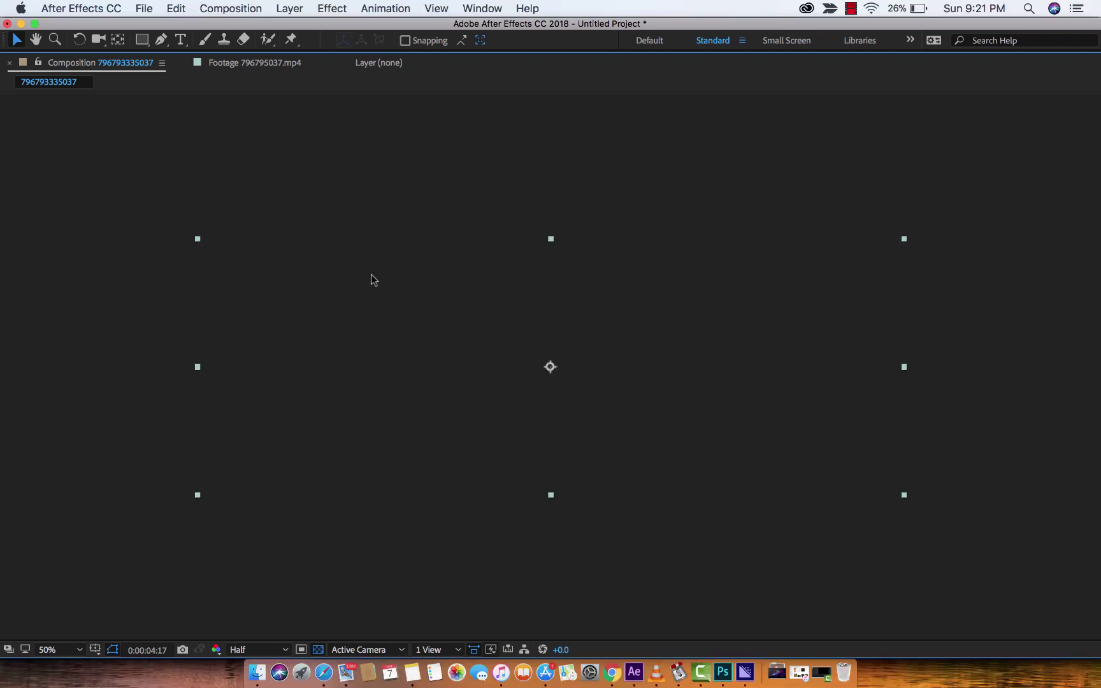
key(grave)
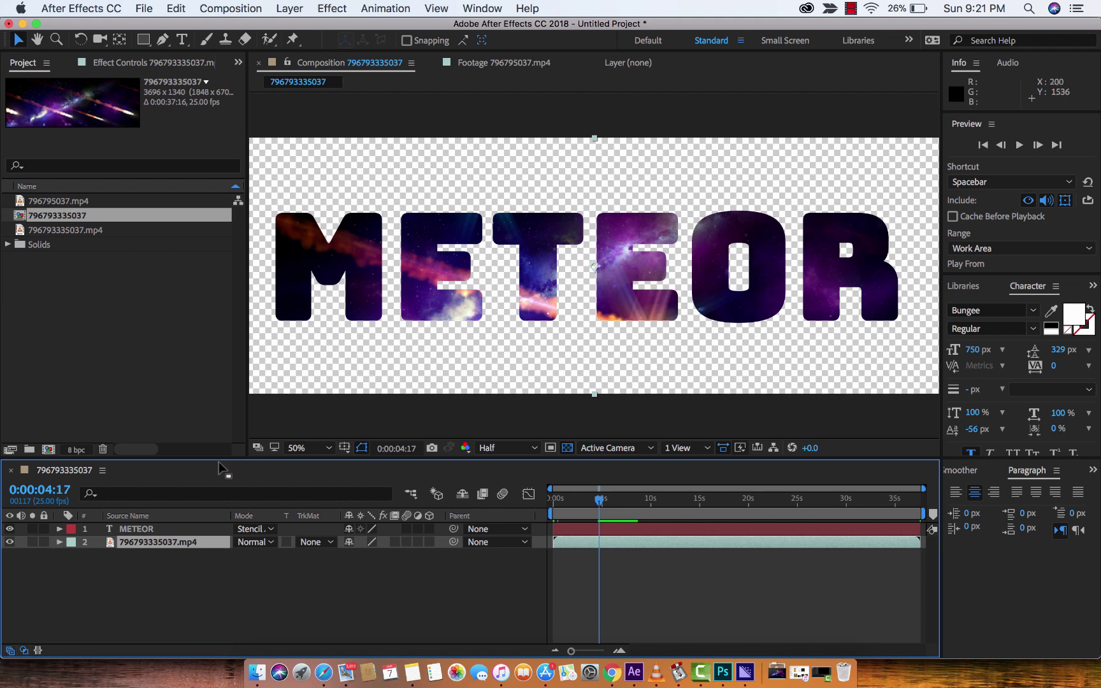
Add a comp-size White Solid 2 via Layer > New > Solid above the footage.
click(141, 532)
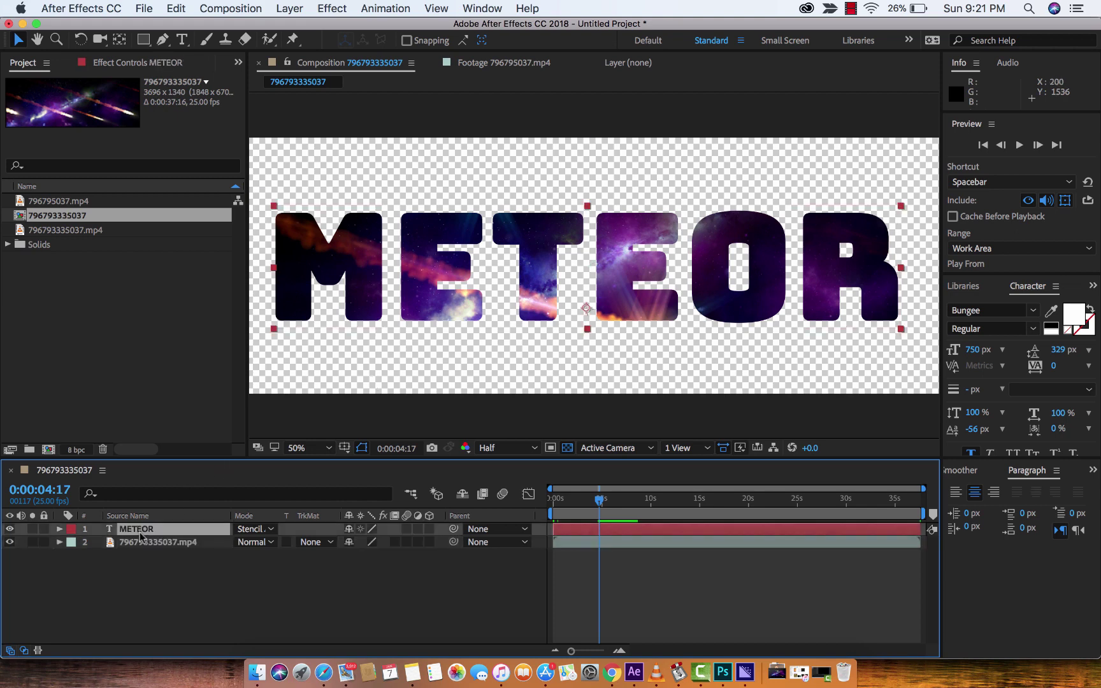
click(141, 544)
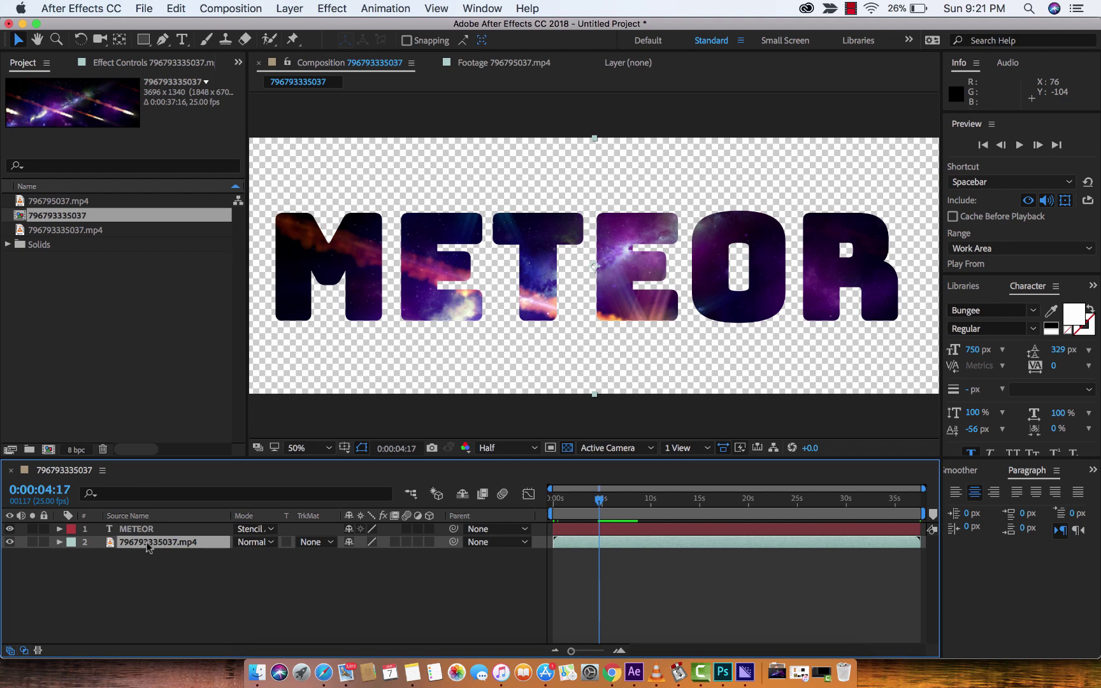
click(297, 8)
mouse_move(302, 28)
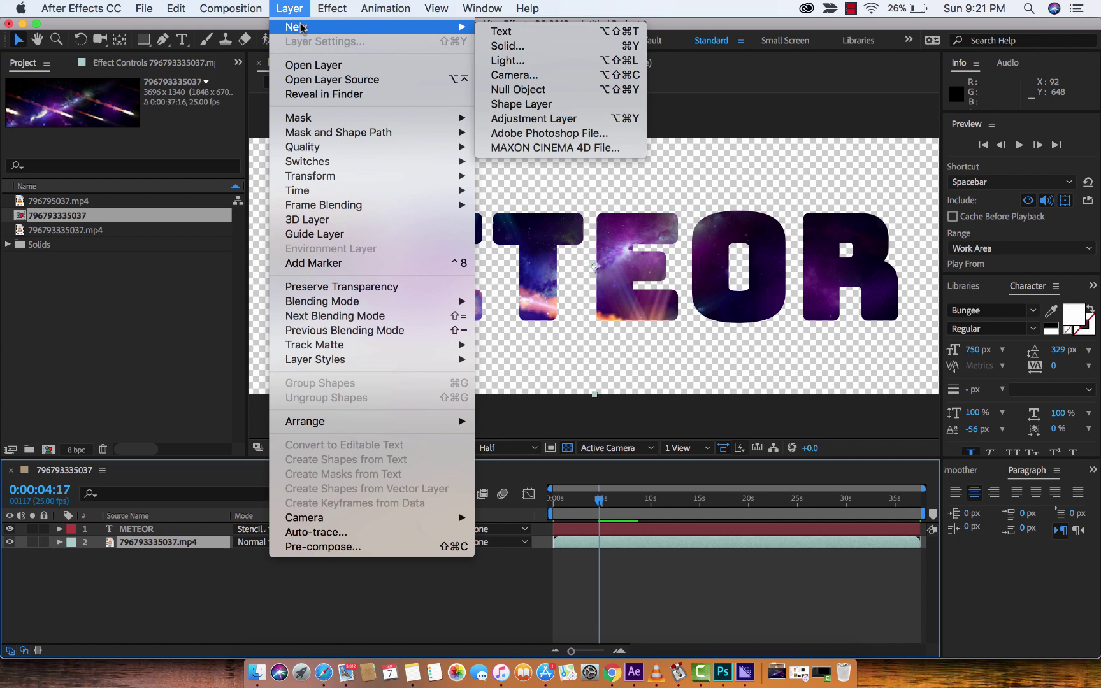
click(528, 46)
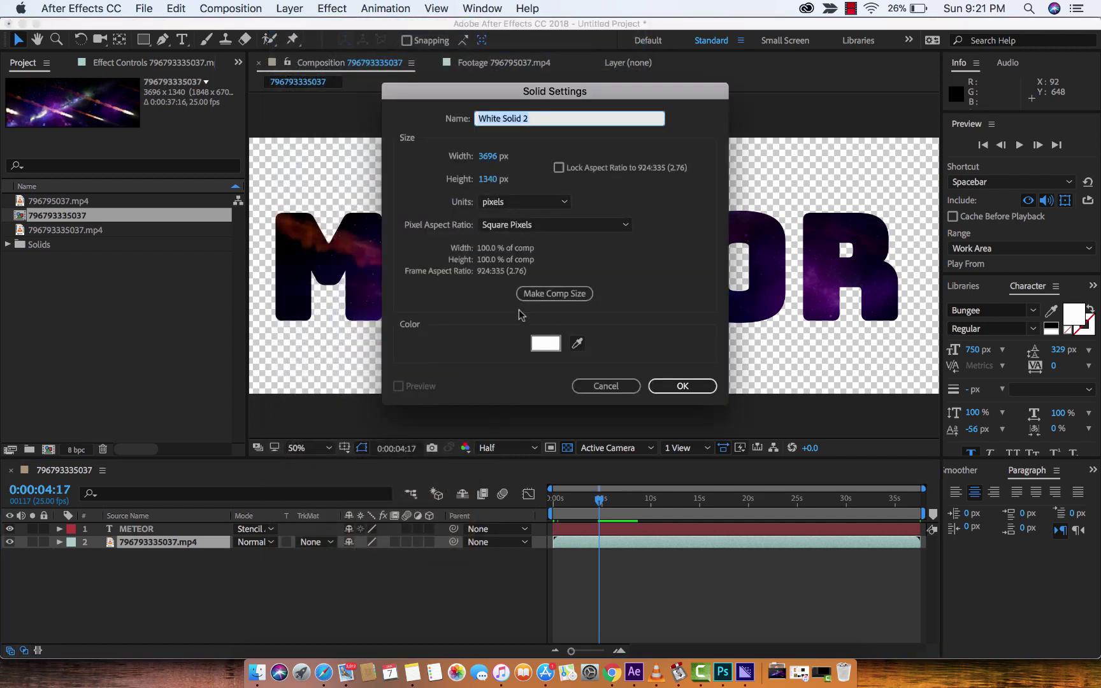
click(559, 295)
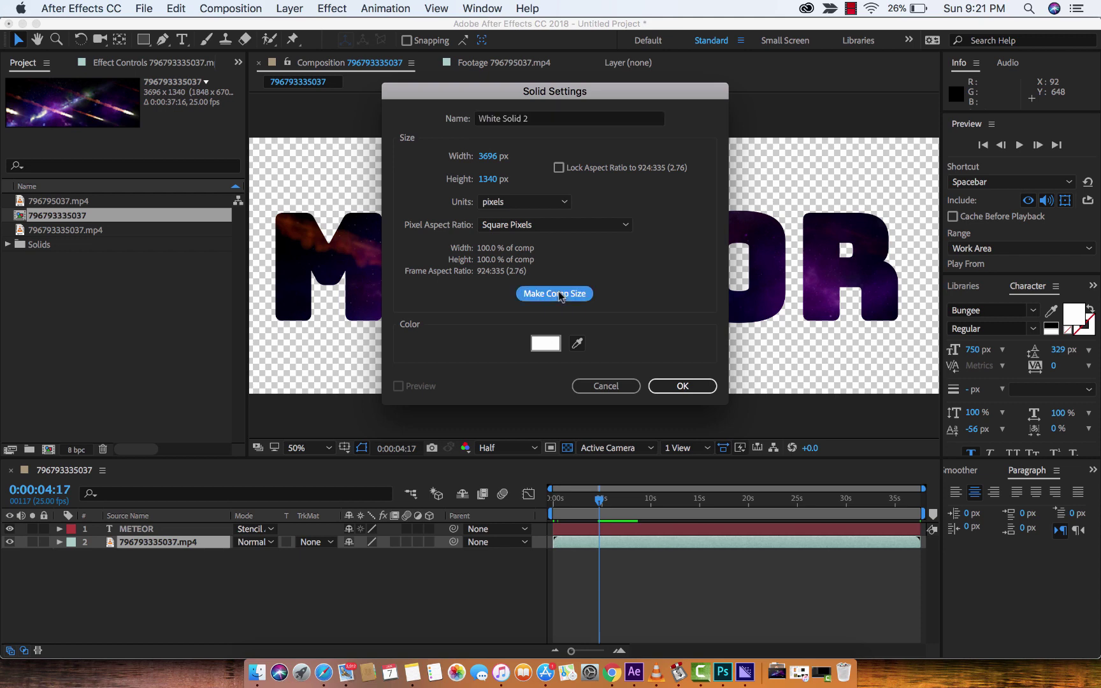
click(679, 386)
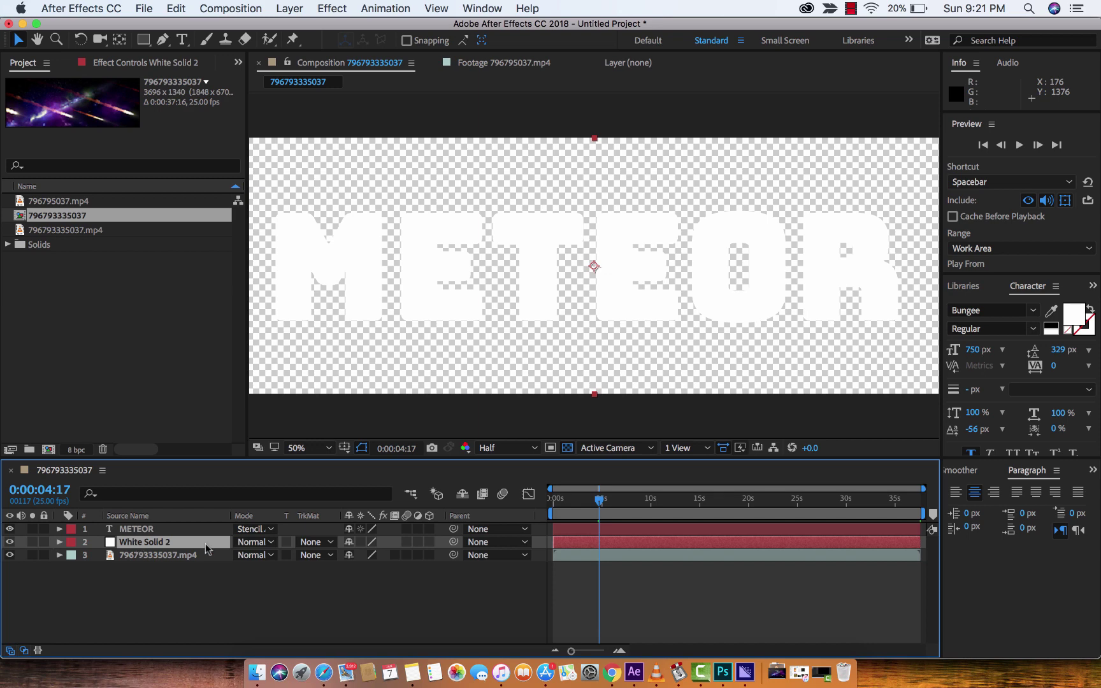
Set White Solid 2 to Overlay, compare it toggled off and on, and scrub the timeline.
click(259, 543)
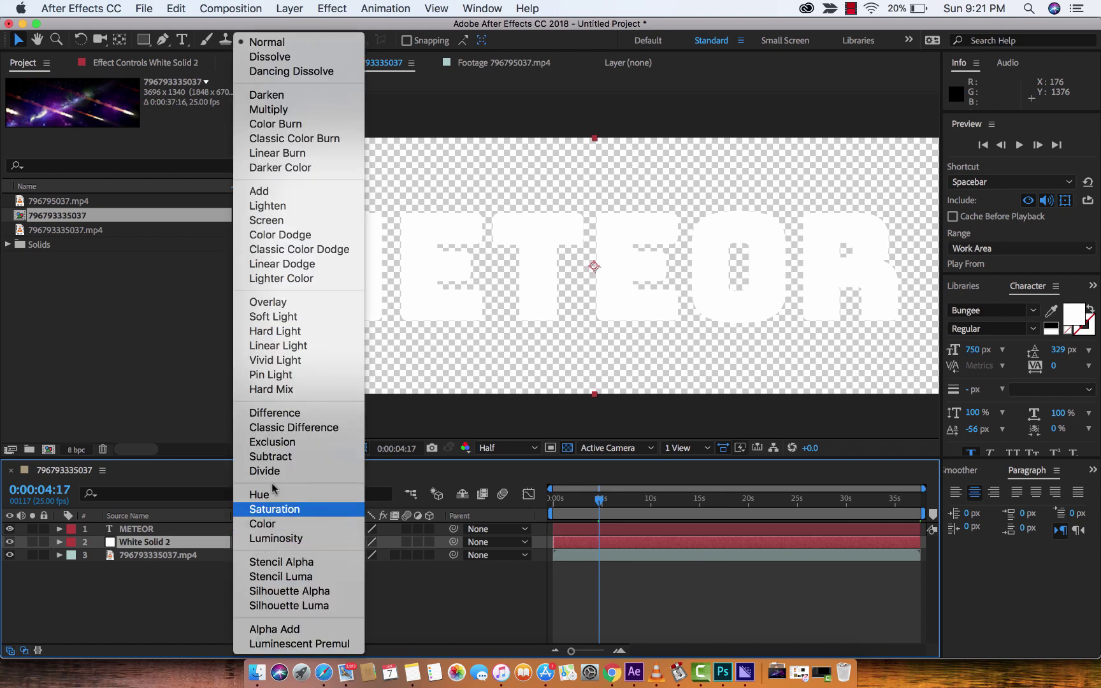
click(183, 547)
click(258, 542)
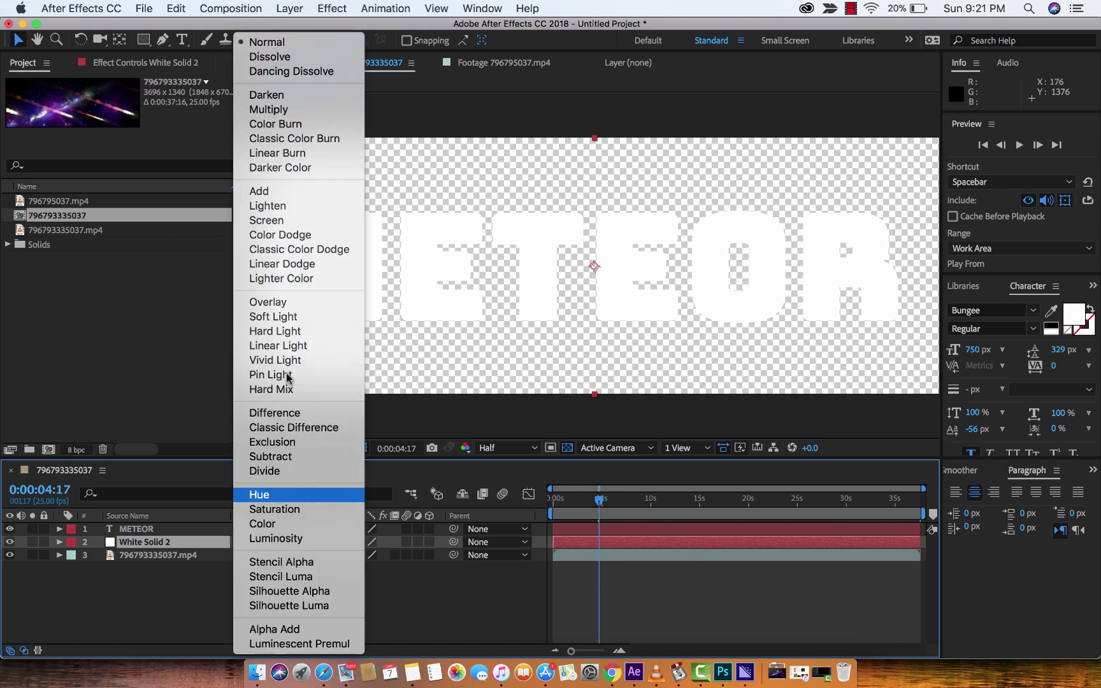
click(268, 302)
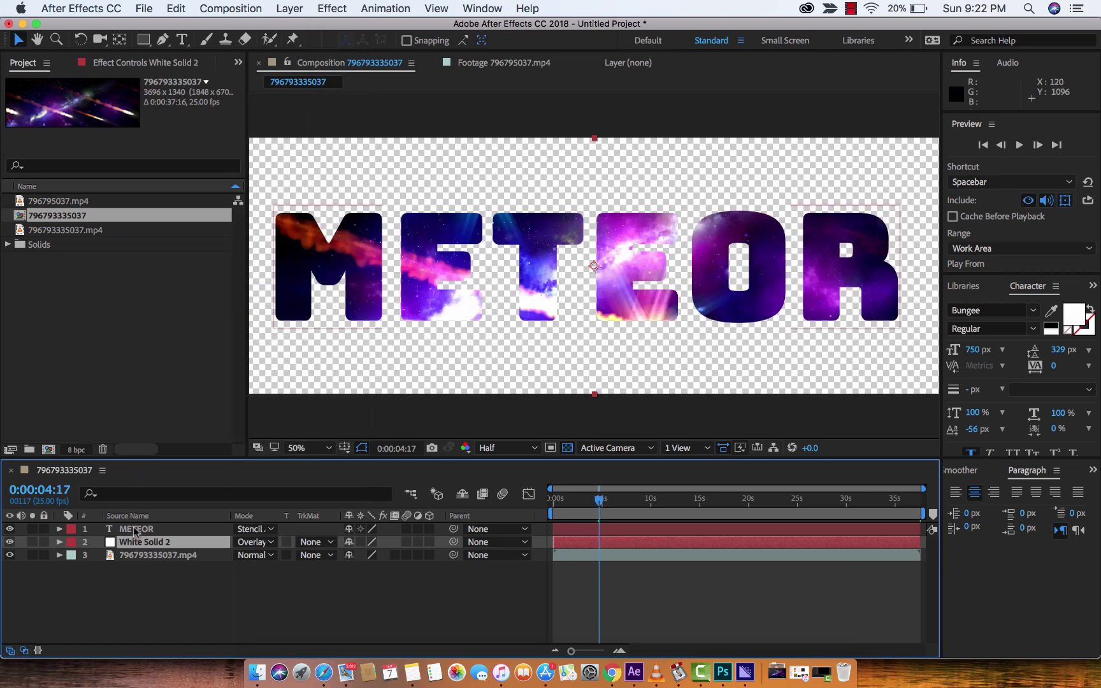
click(10, 542)
click(10, 542)
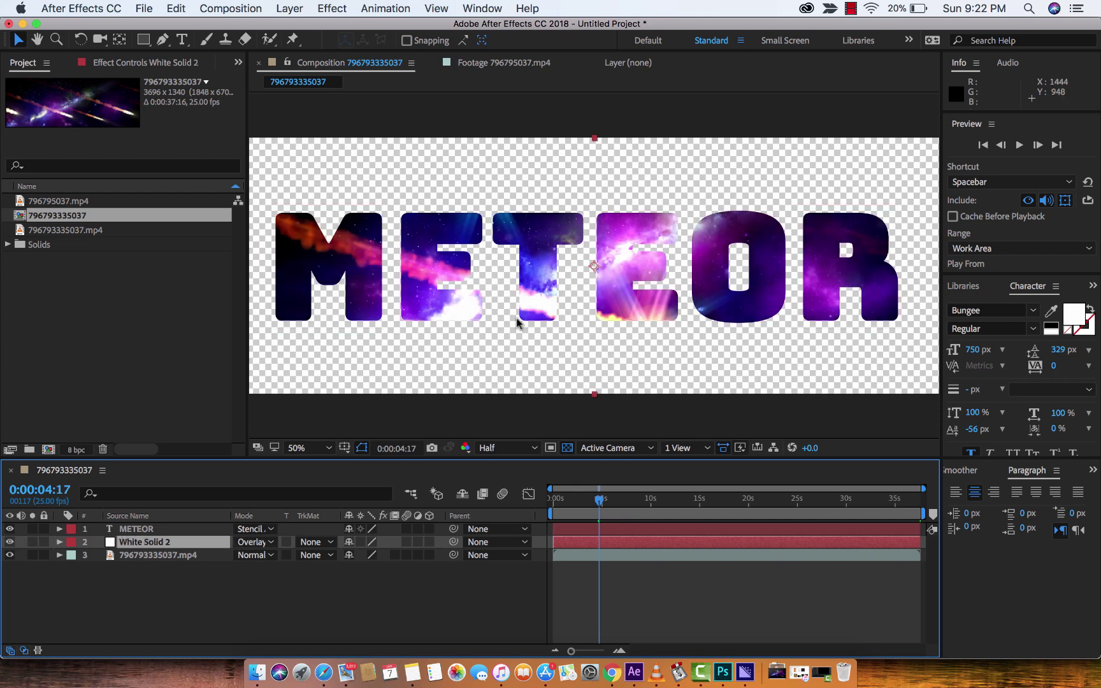
drag(583, 506, 551, 508)
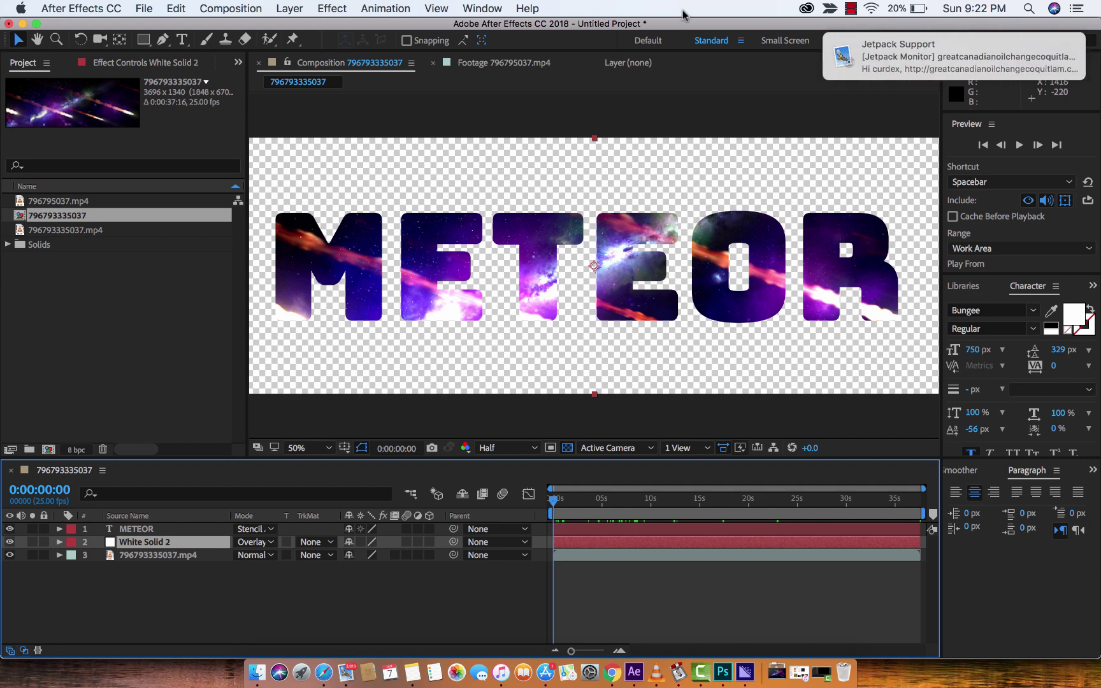
click(1077, 45)
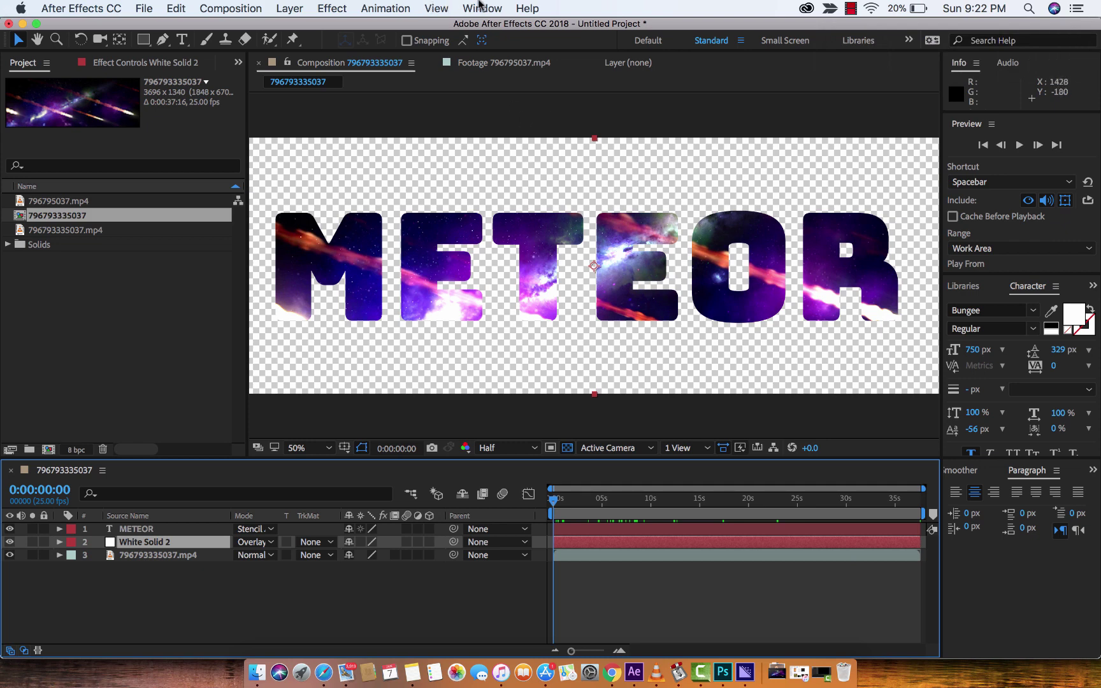
click(850, 8)
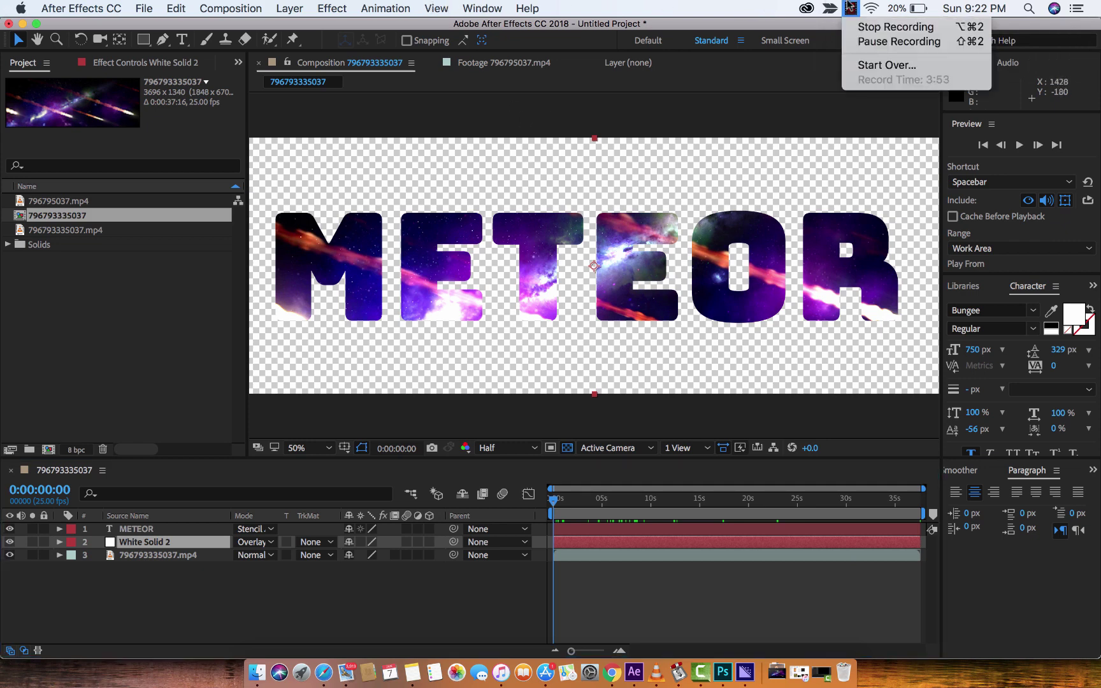